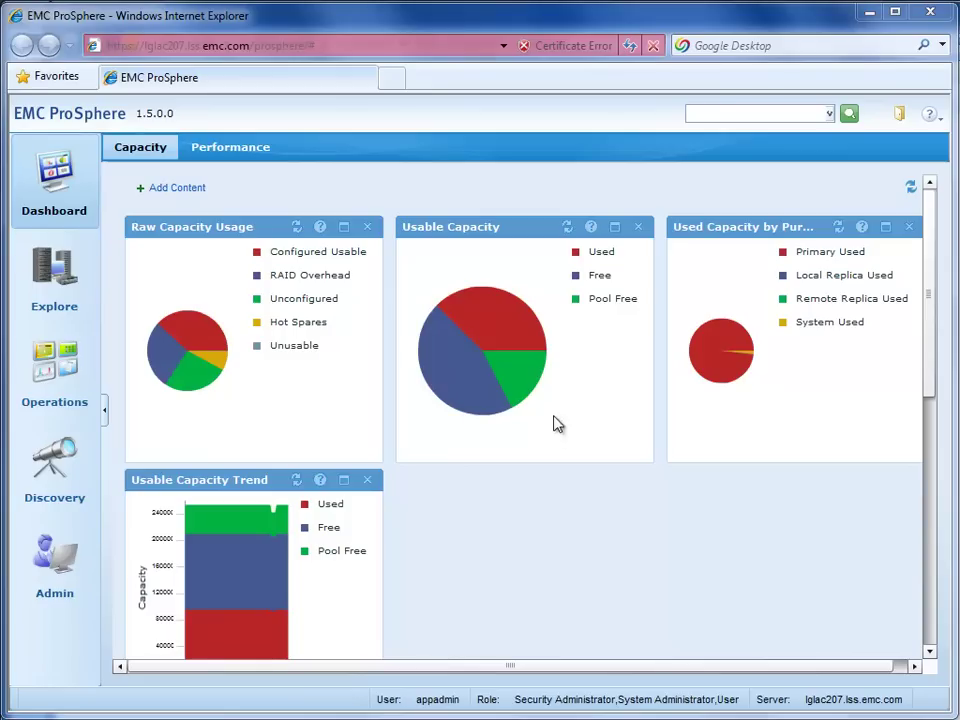
Search ProSphere for '135' to find host lglac135.
click(723, 114)
text(135)
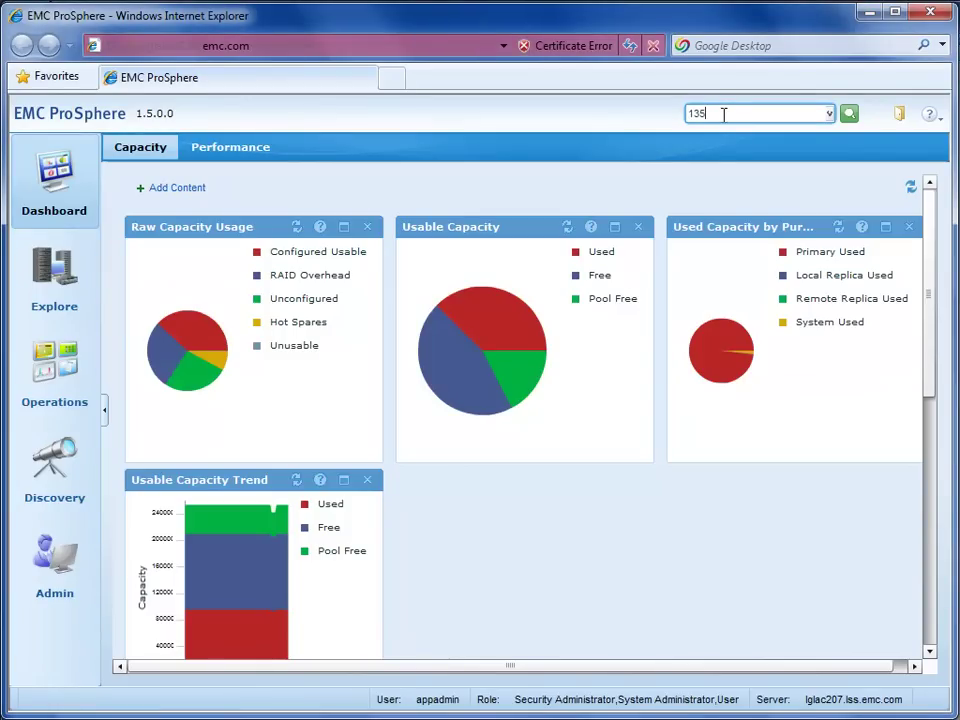
click(849, 114)
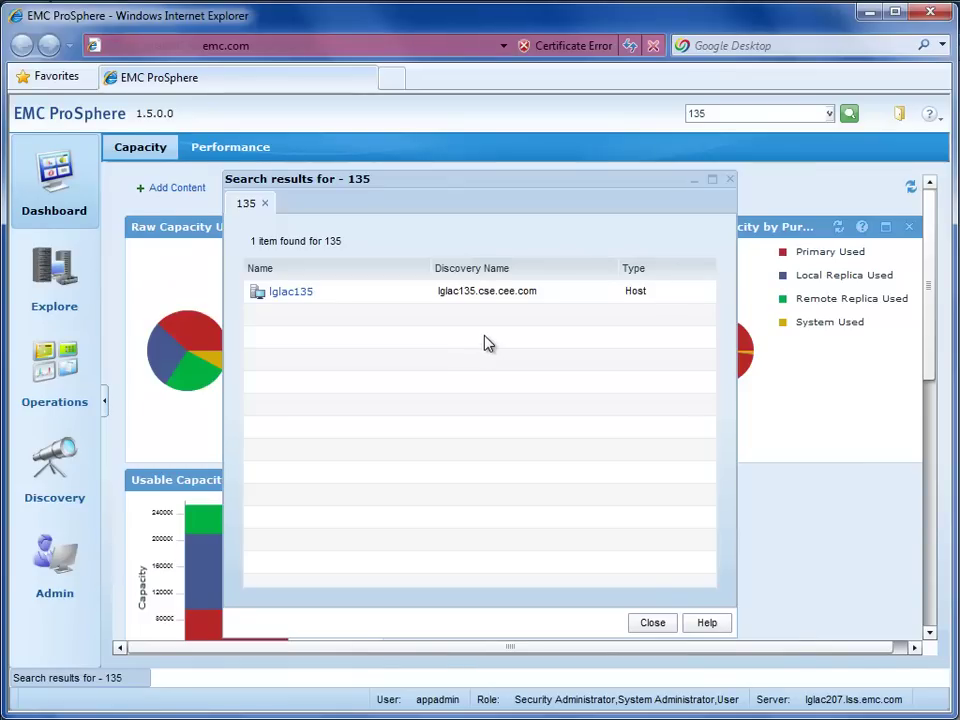
Open the Configuration Item window for host lglac135 from the search results.
click(294, 291)
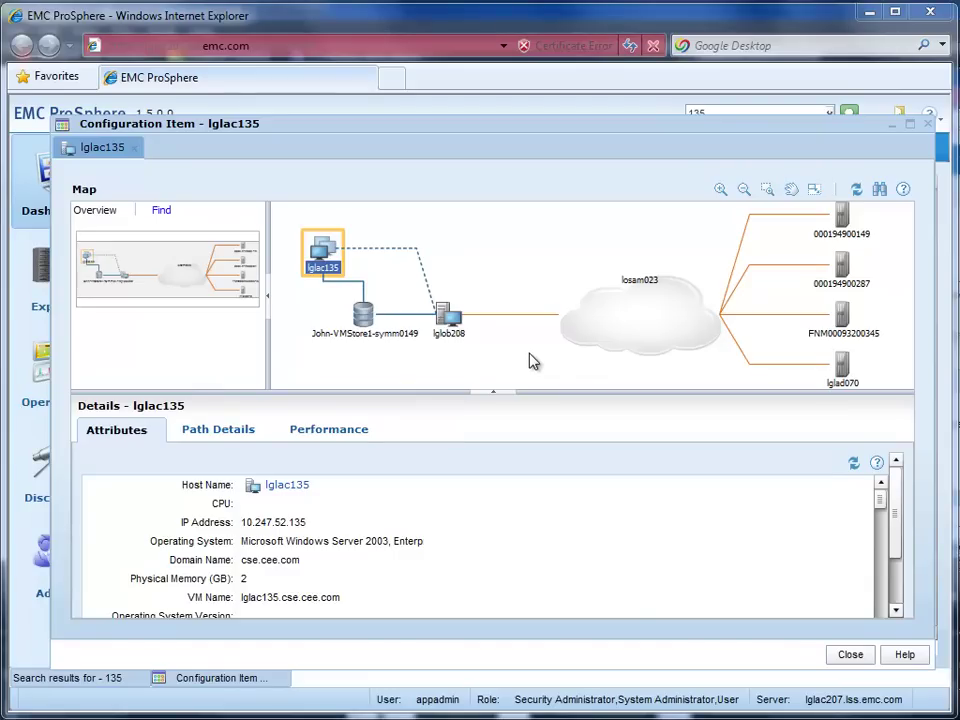
Expand fabric losam023 into its switches and ports, and host lglob208 into its ports.
right_click(643, 328)
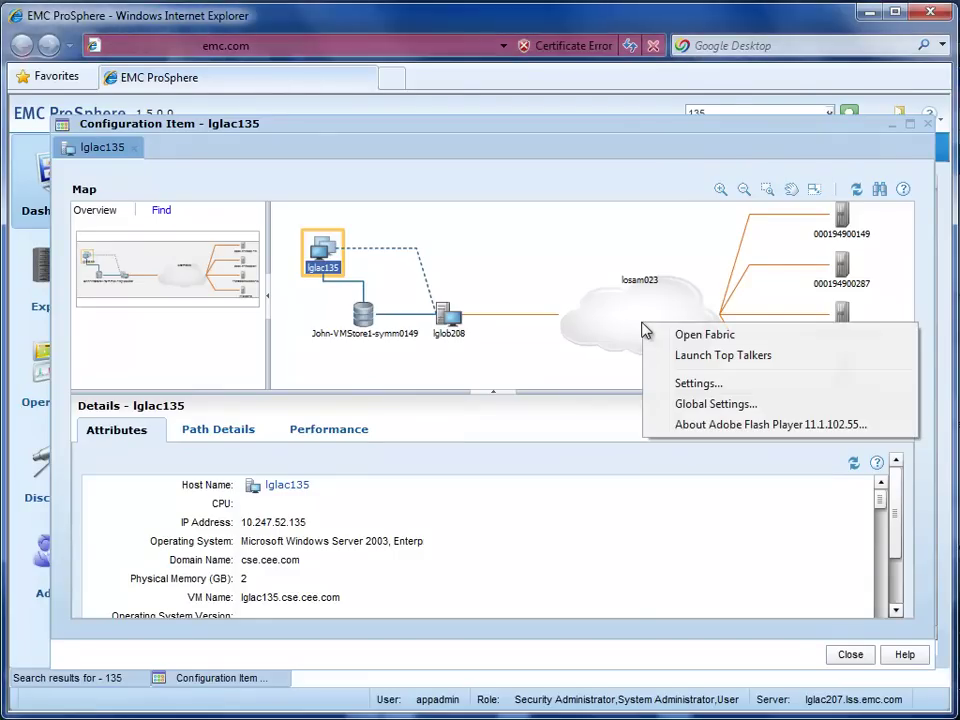
click(704, 335)
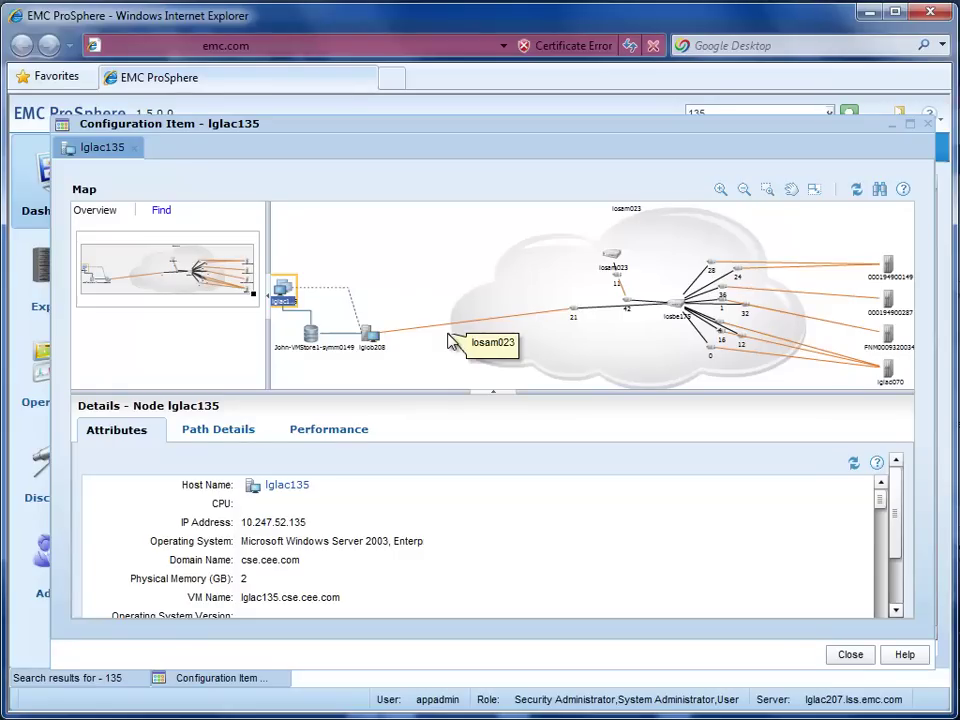
right_click(371, 338)
click(410, 352)
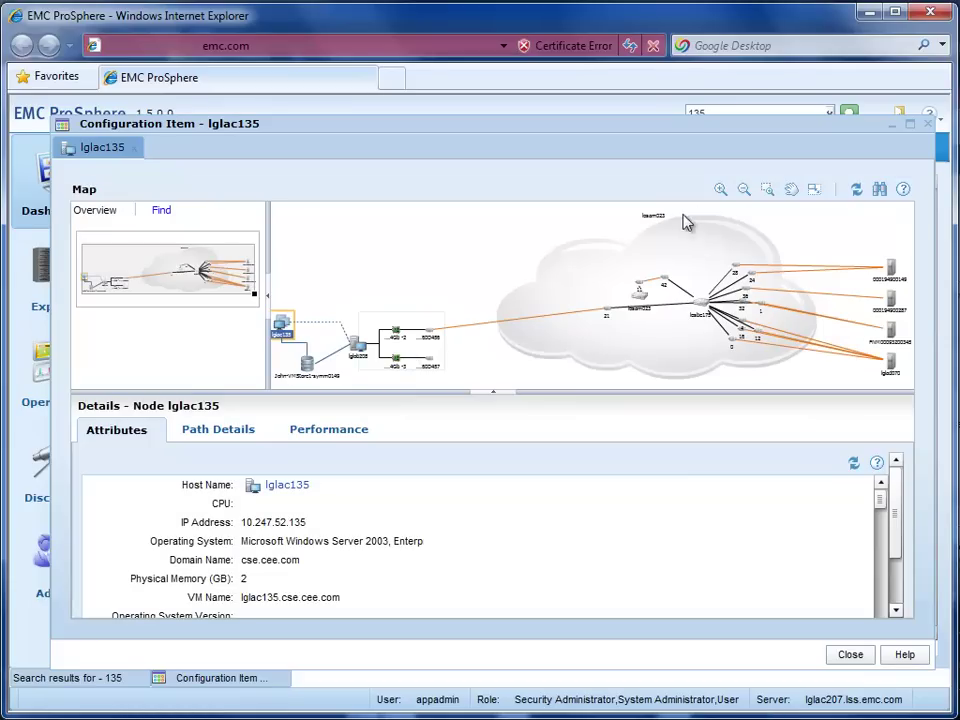
Zoom in on lglob208 and pan to its port 60D456 link into losam023 port 21.
click(766, 194)
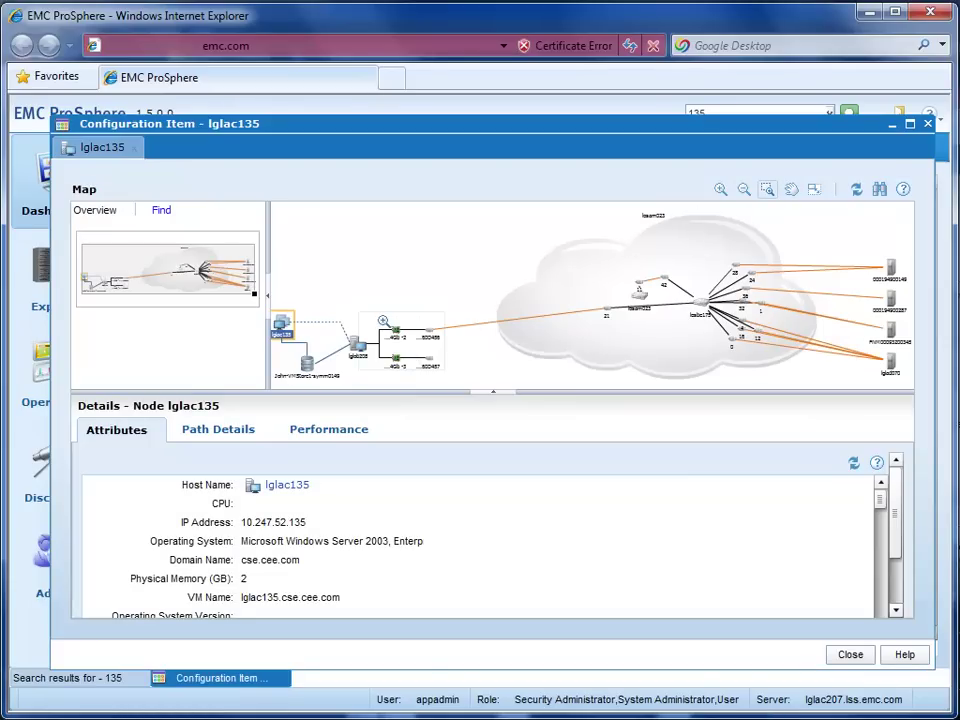
drag(378, 325, 440, 380)
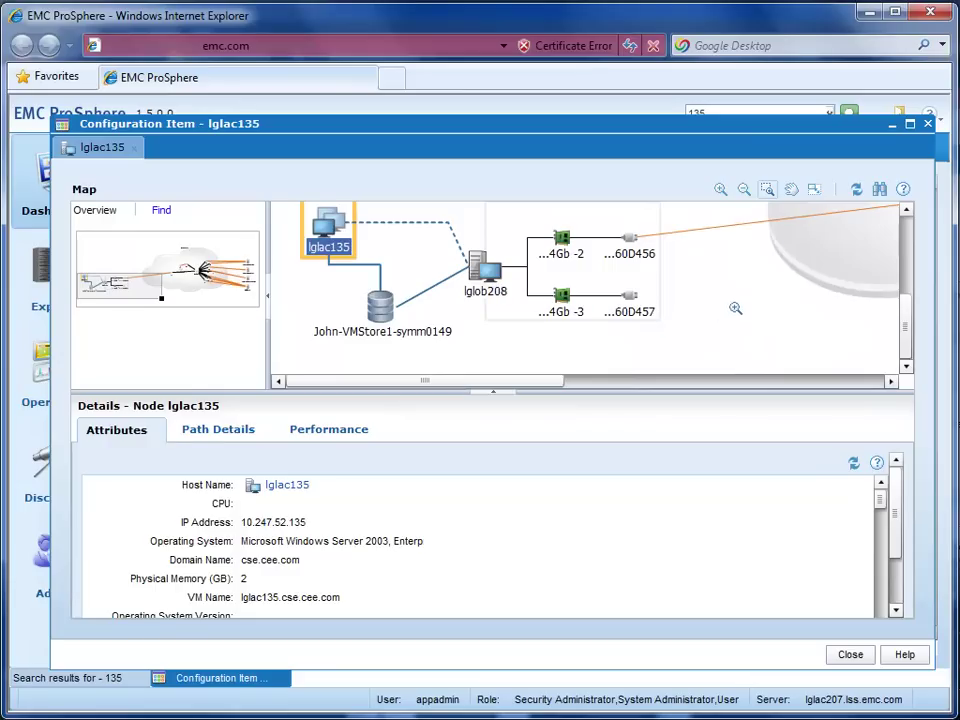
click(790, 190)
drag(724, 319, 536, 332)
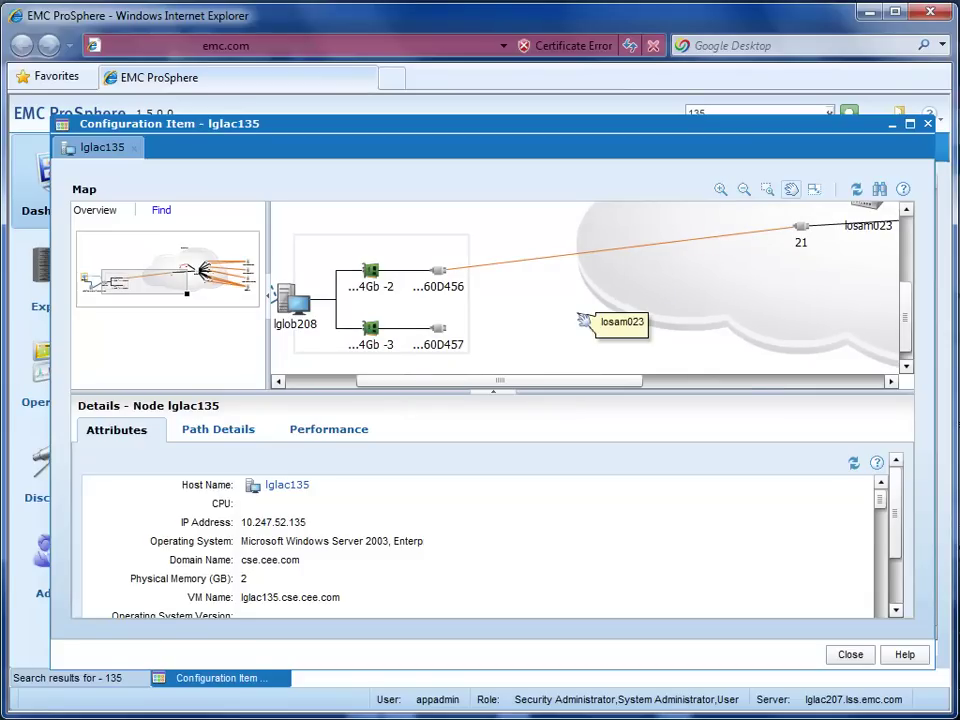
Fit the whole topology back into view and show host lglob208's performance charts.
click(814, 191)
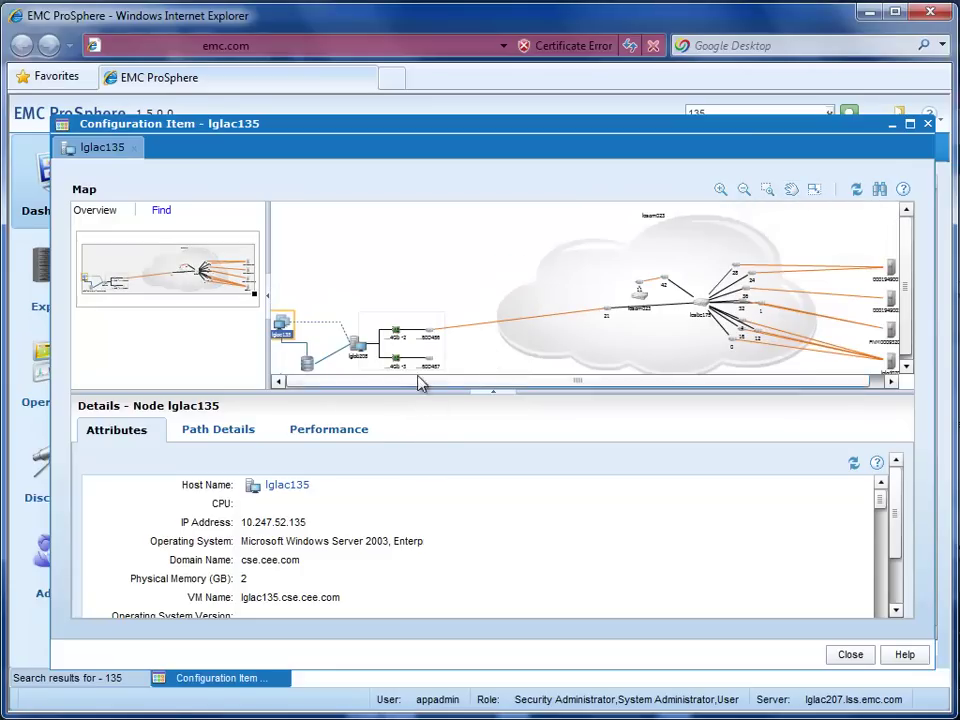
click(357, 348)
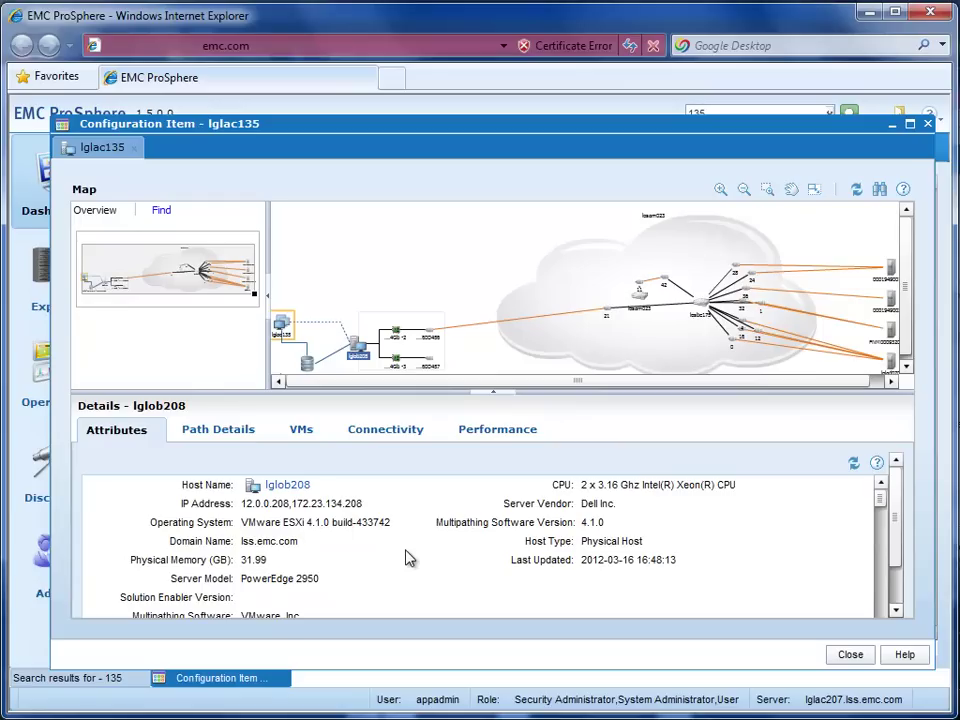
click(477, 433)
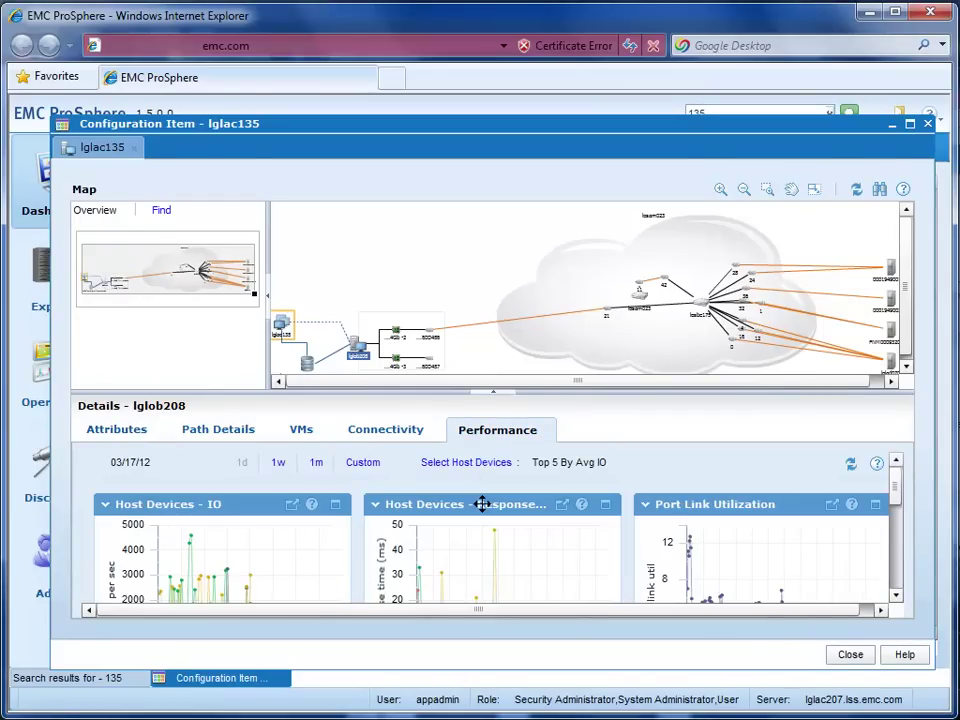
Collapse the map pane so all six lglob208 performance charts for 03/17/12 are visible.
drag(497, 396, 497, 374)
click(492, 370)
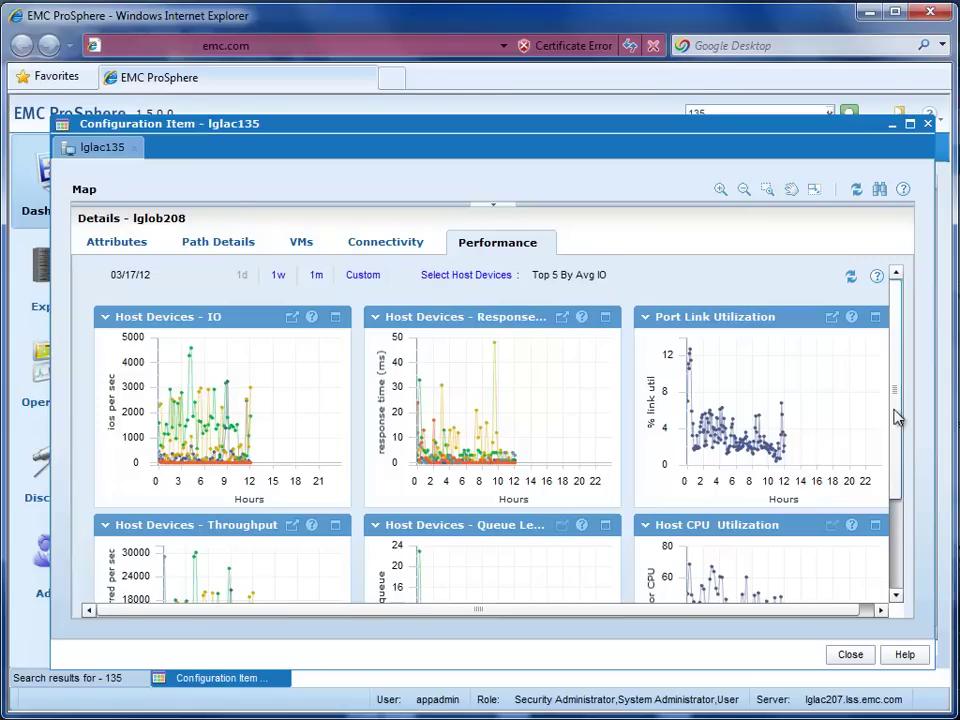
drag(896, 401, 887, 531)
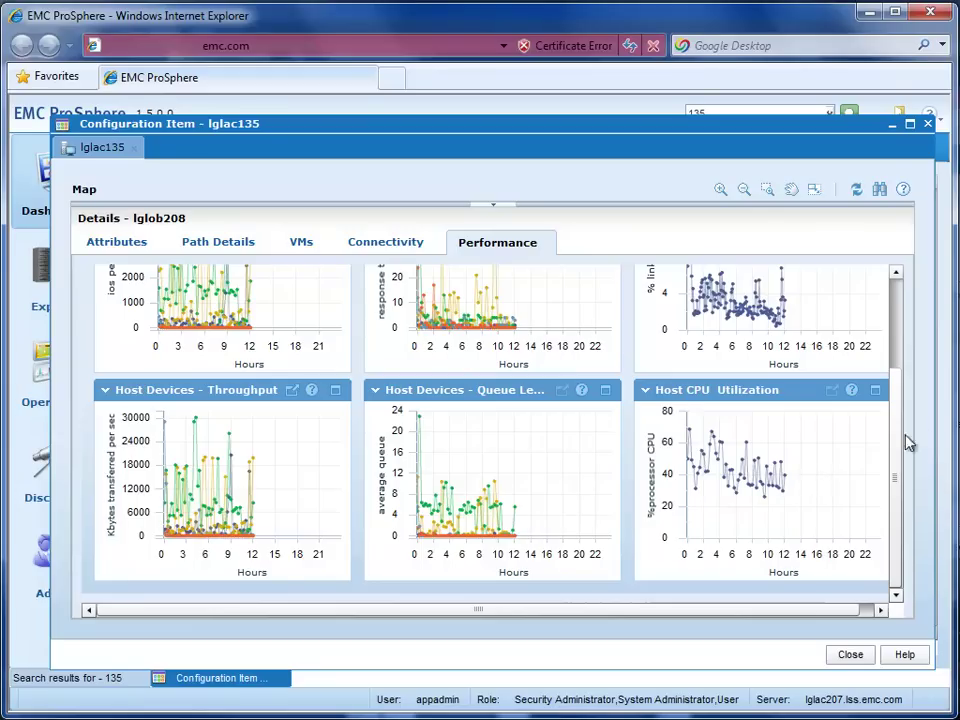
drag(891, 448, 896, 291)
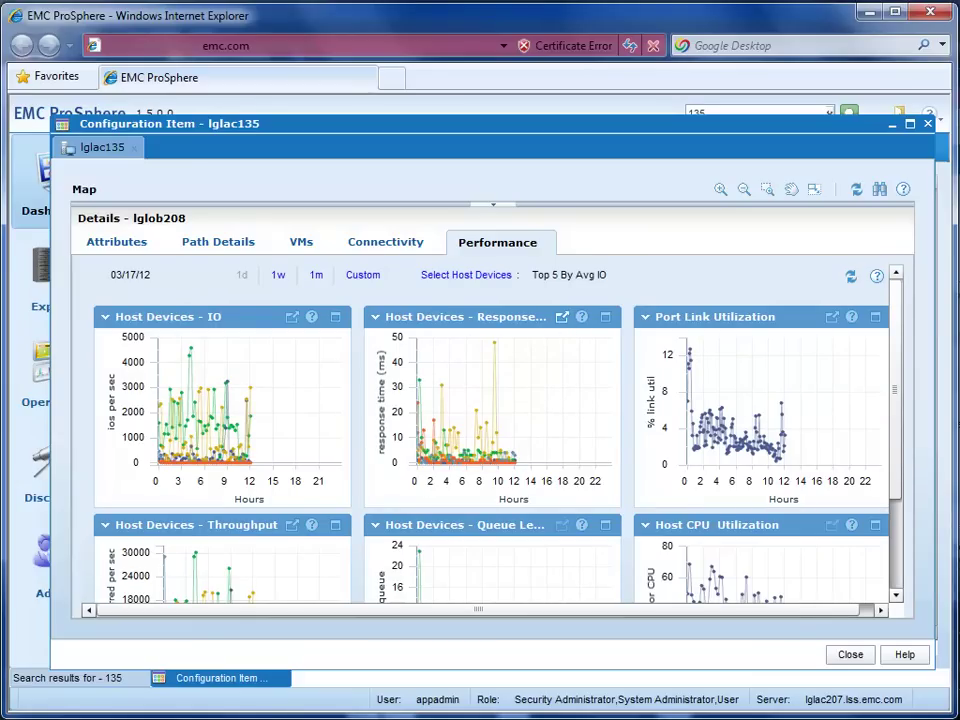
Pop out lglob208's Host Devices response time chart and select the vmhba2:C0:T4:L7 series.
click(562, 316)
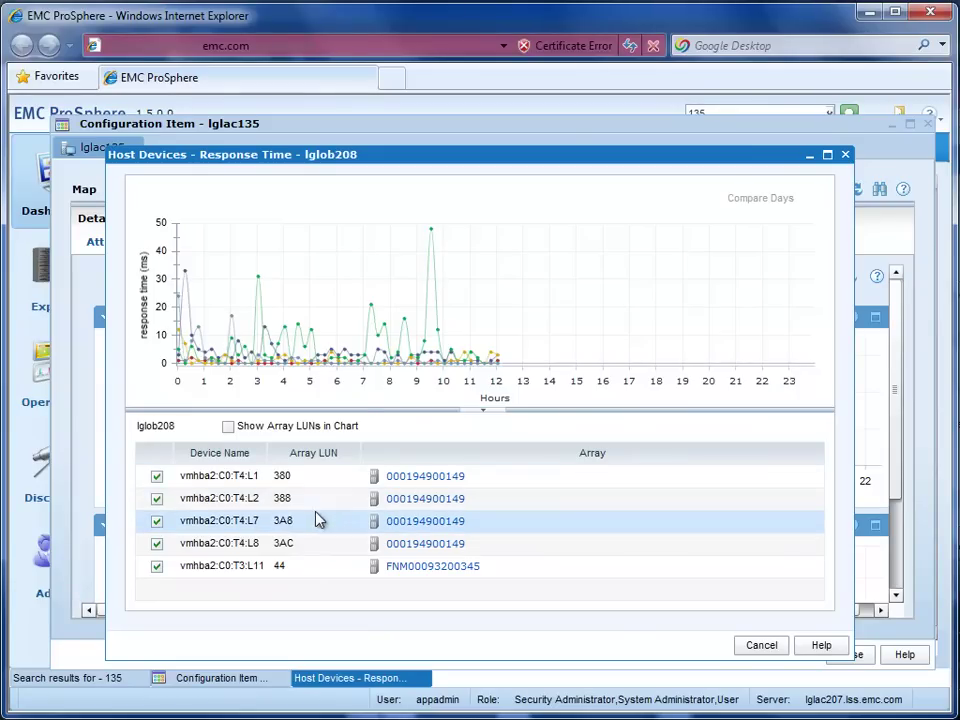
mouse_move(434, 236)
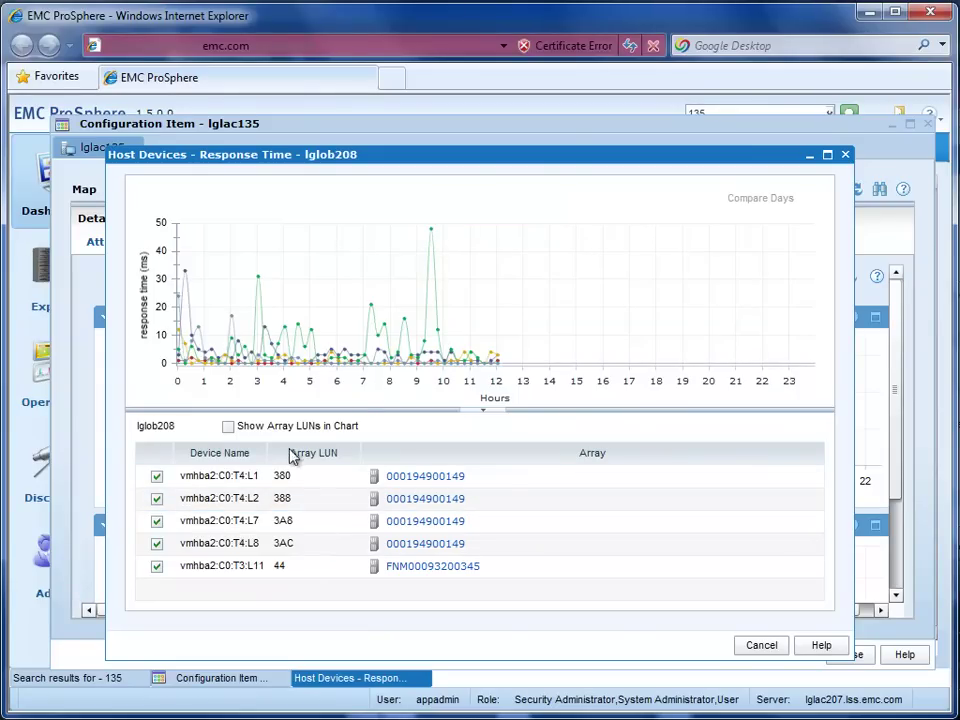
click(278, 523)
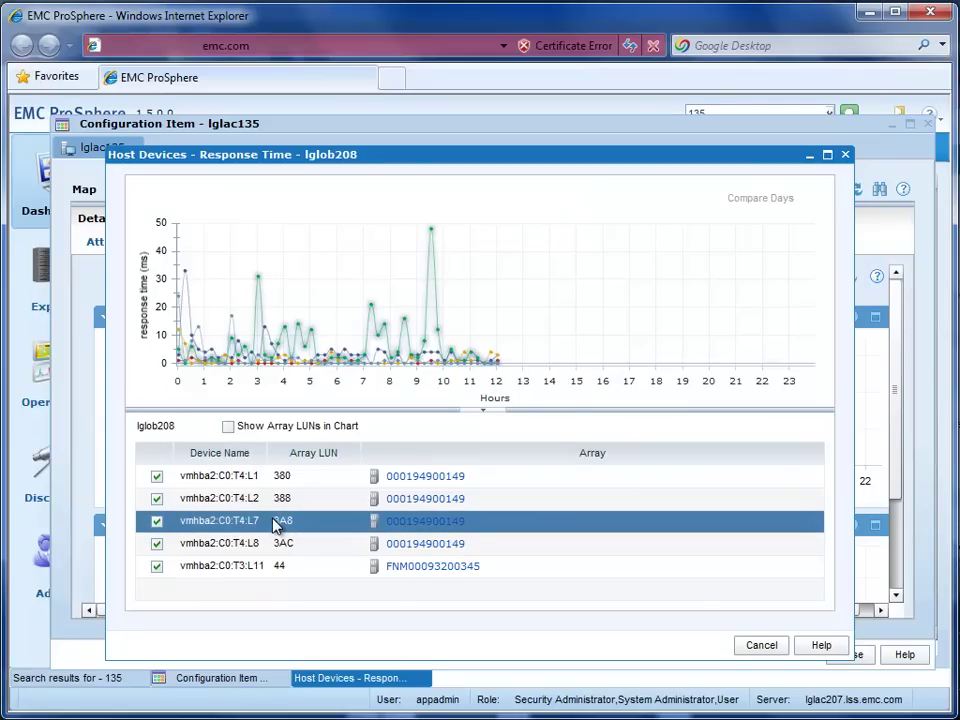
ctrl+click(268, 527)
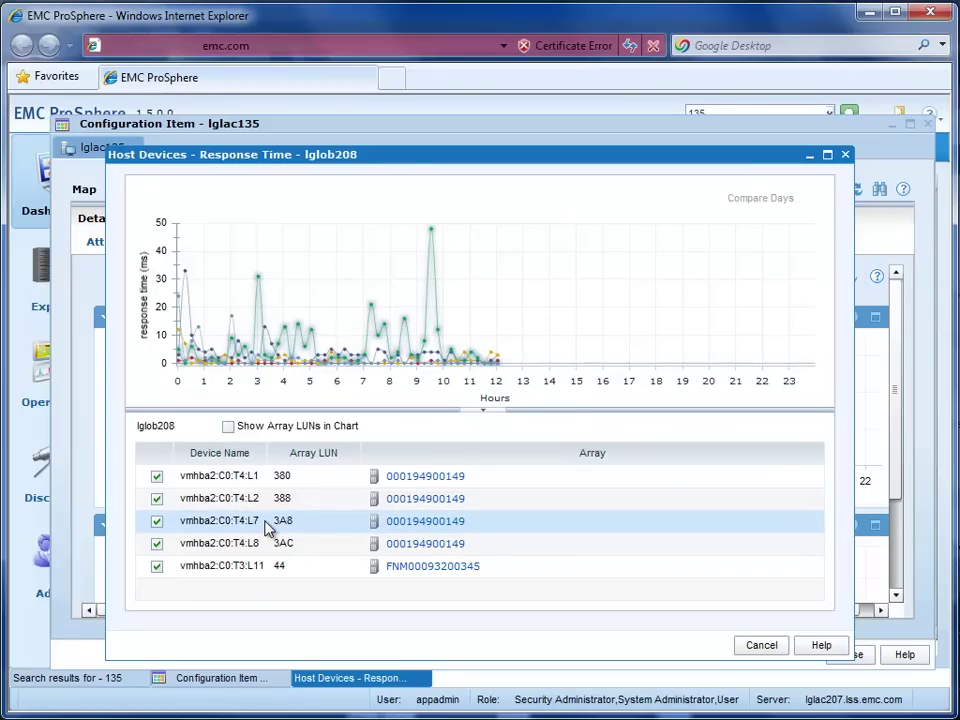
Hide the L1, L2, L8 and T3:L11 series, leaving only vmhba2:C0:T4:L7 charted.
click(157, 477)
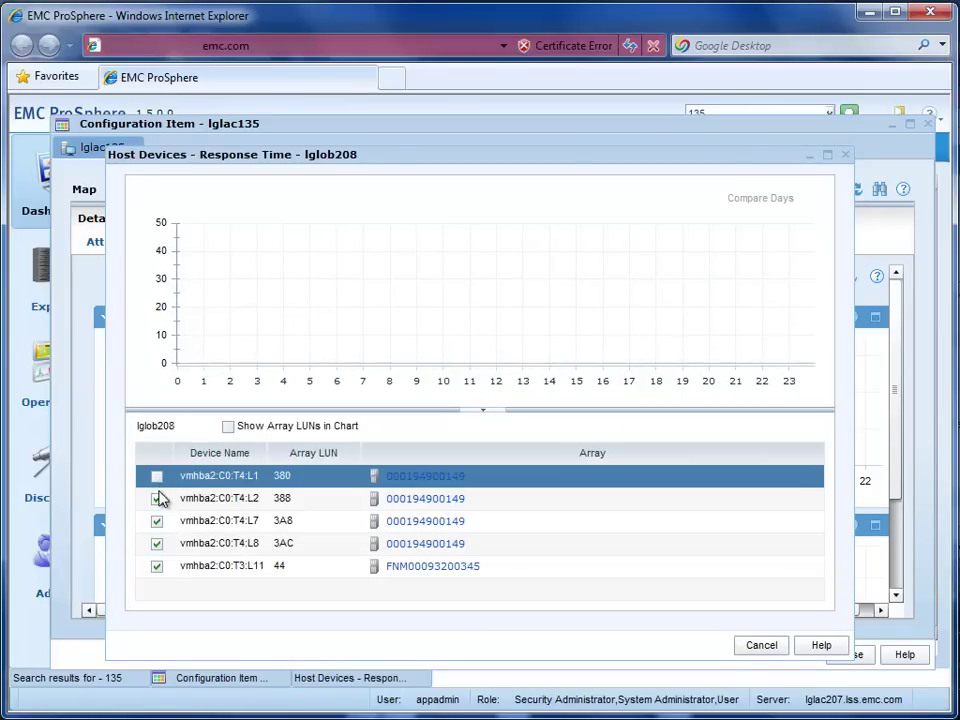
click(157, 499)
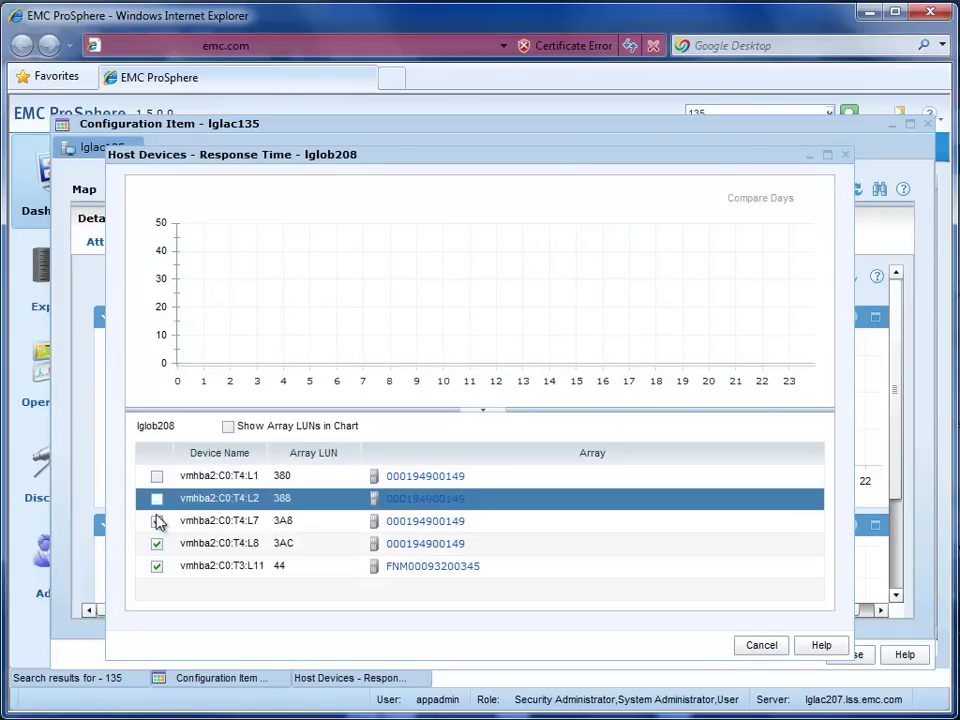
click(156, 543)
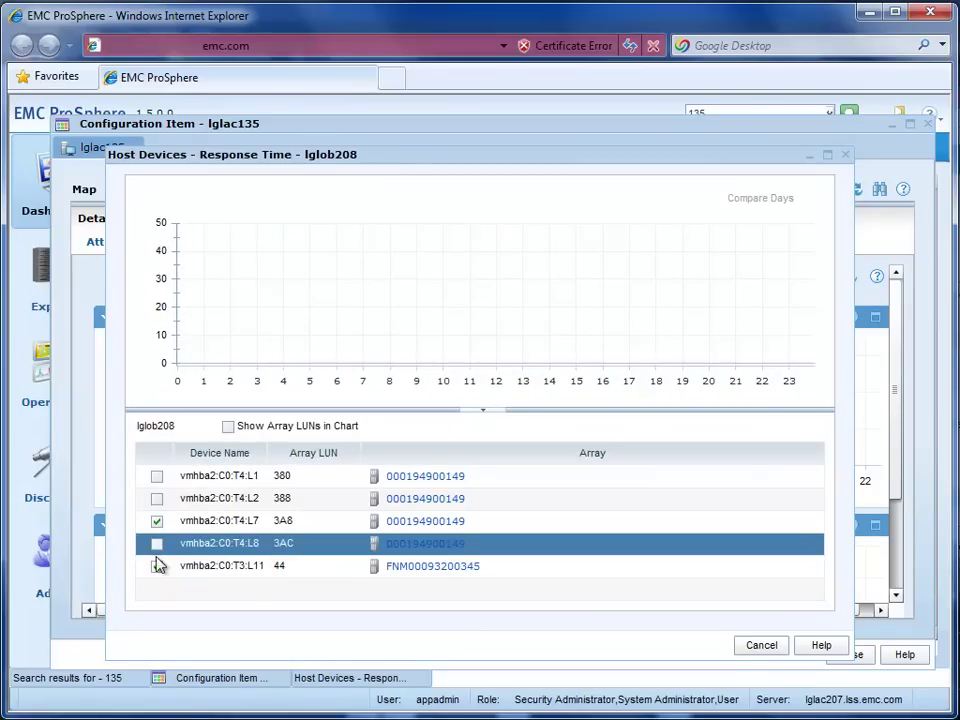
click(157, 566)
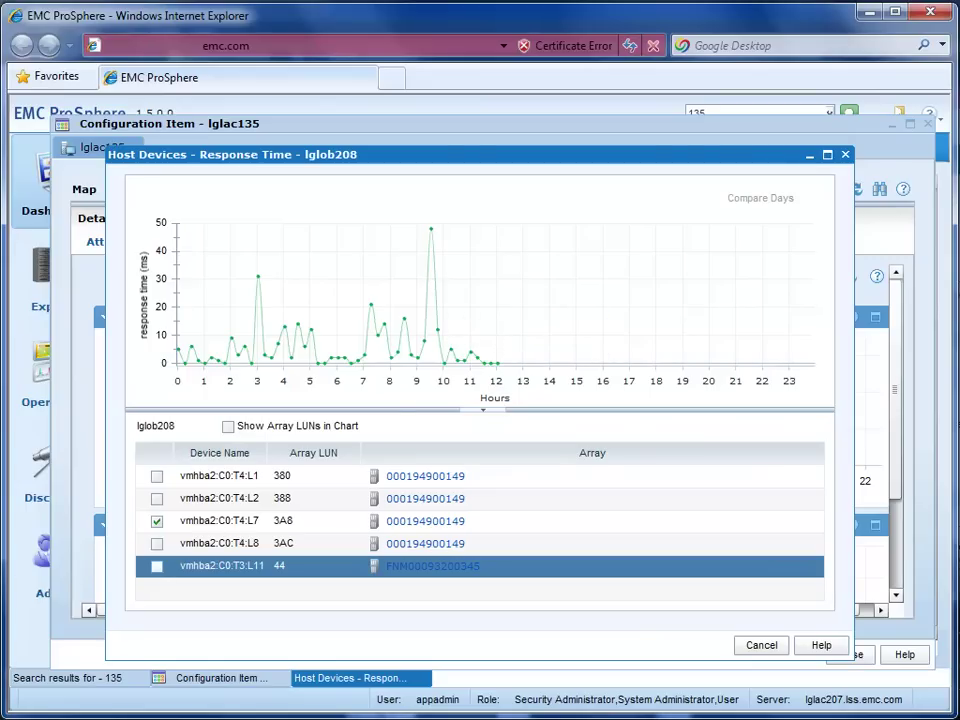
Show array LUN 3A8 alongside the device in the chart and inspect the response-time peaks.
click(228, 426)
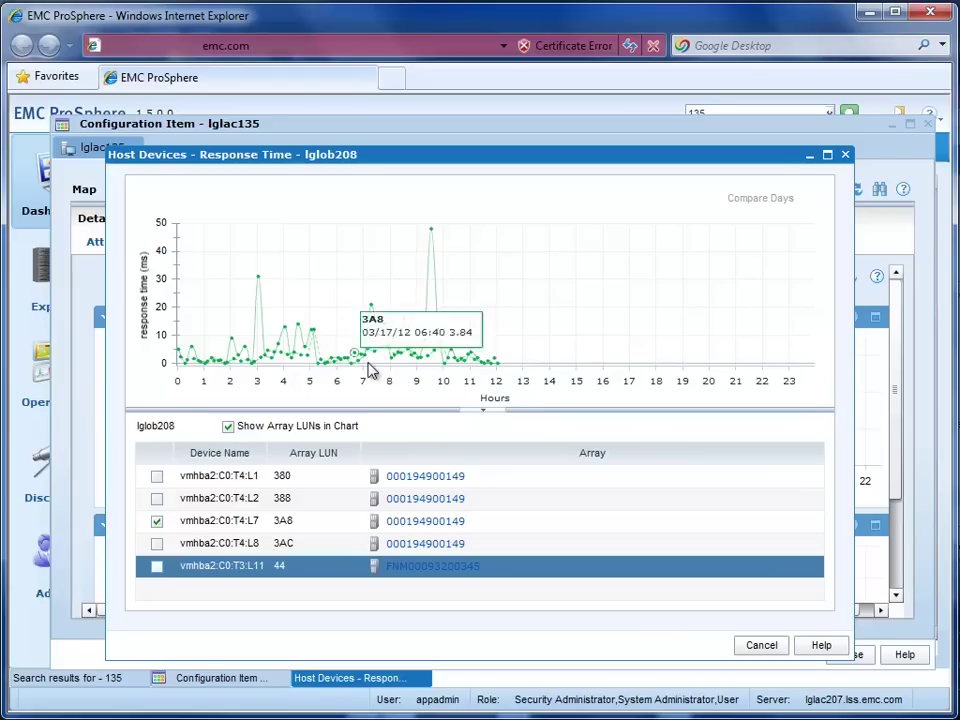
mouse_move(382, 358)
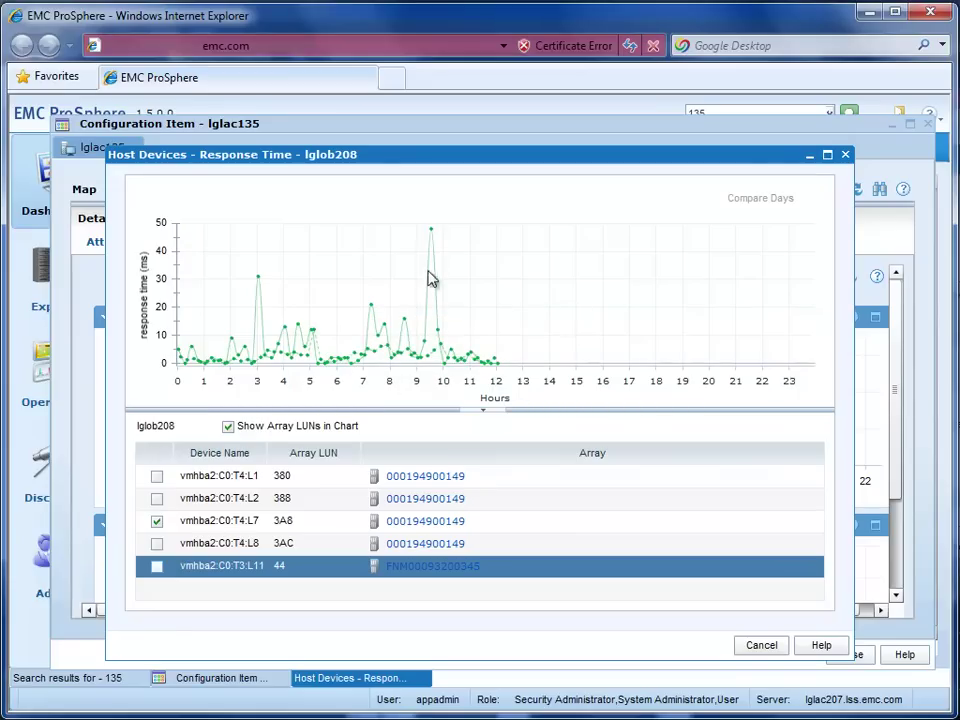
mouse_move(432, 233)
Close the response time window and restore the full topology map above lglob208's details.
click(845, 155)
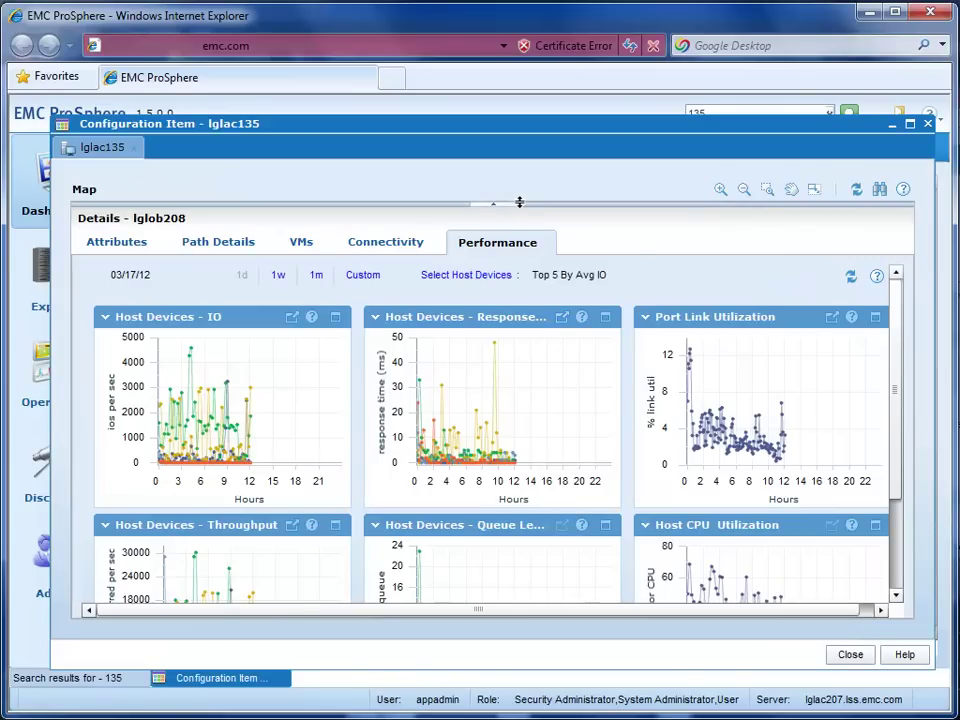
drag(525, 203, 525, 418)
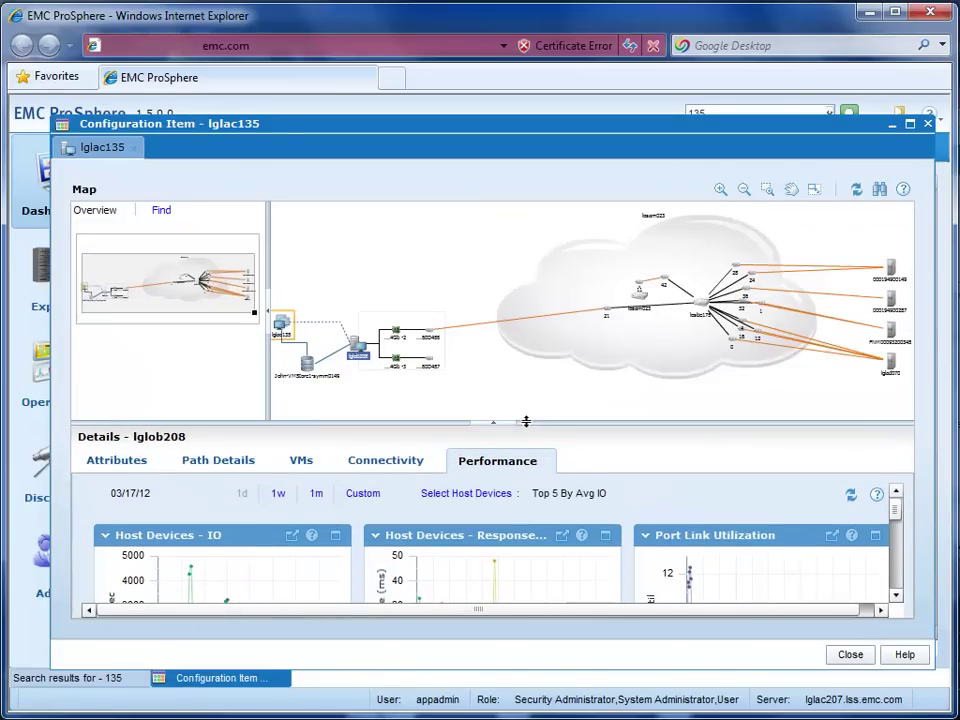
mouse_move(500, 335)
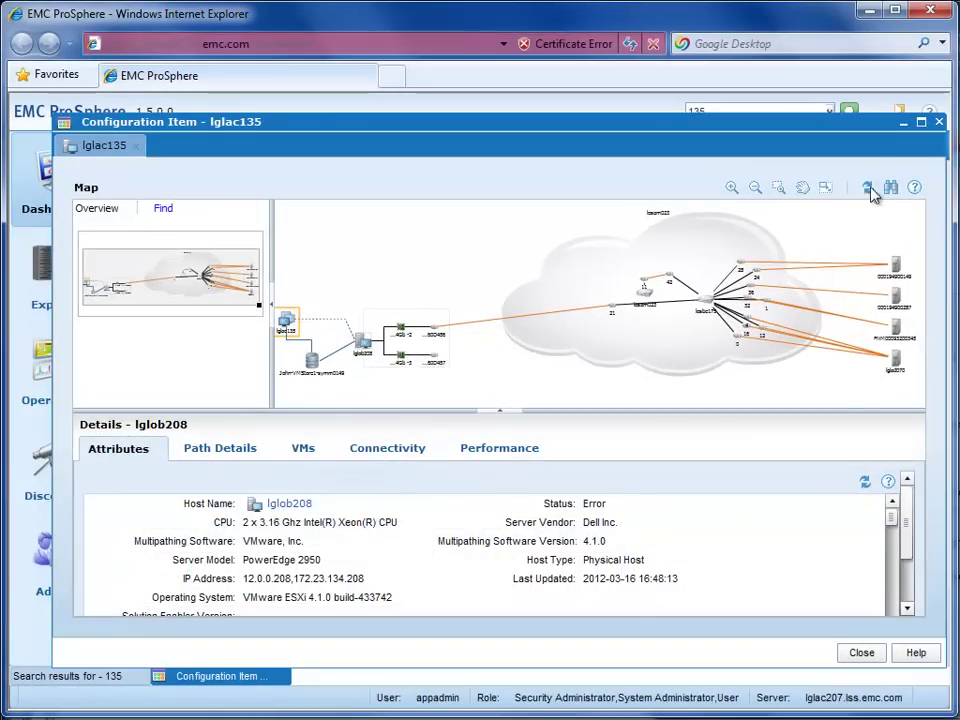
Minimize the configuration item window and open Admin > Alert Management's performance alert thresholds.
click(904, 122)
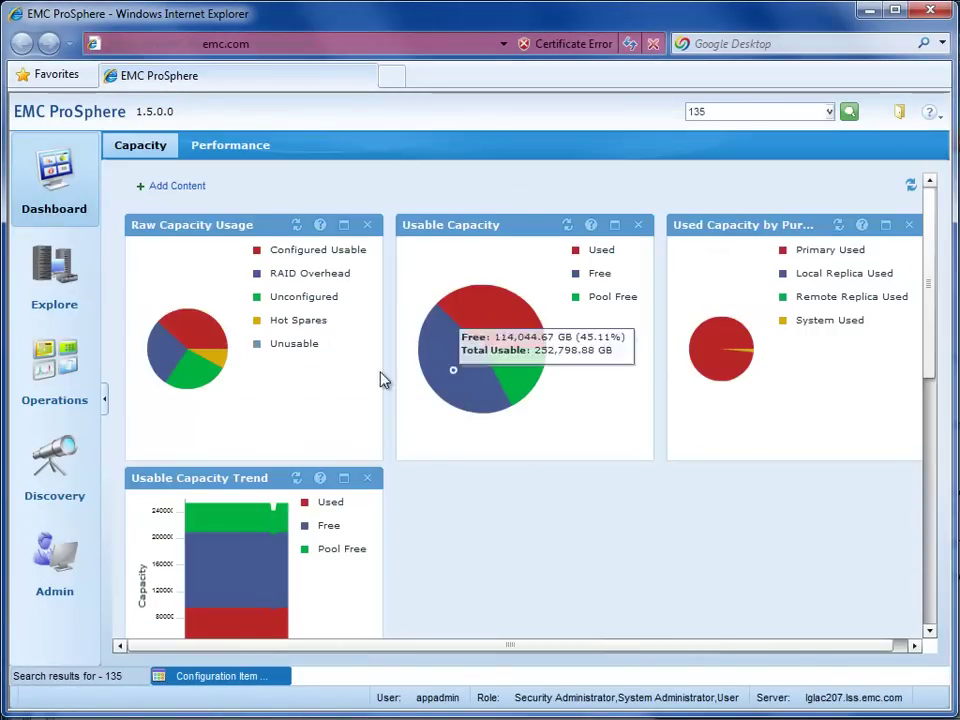
mouse_move(60, 572)
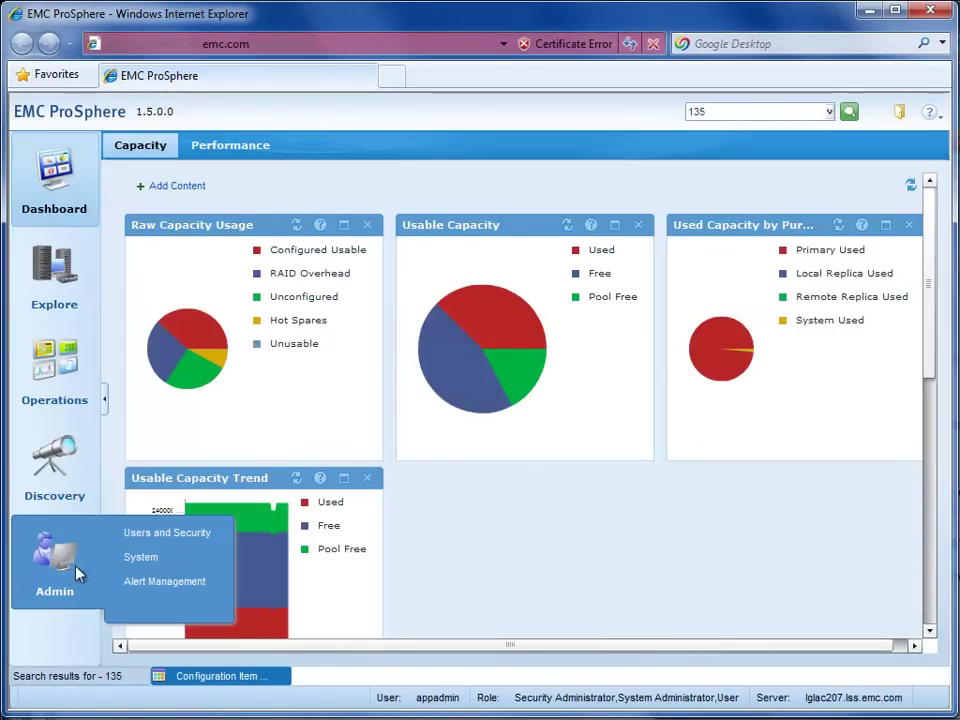
click(165, 582)
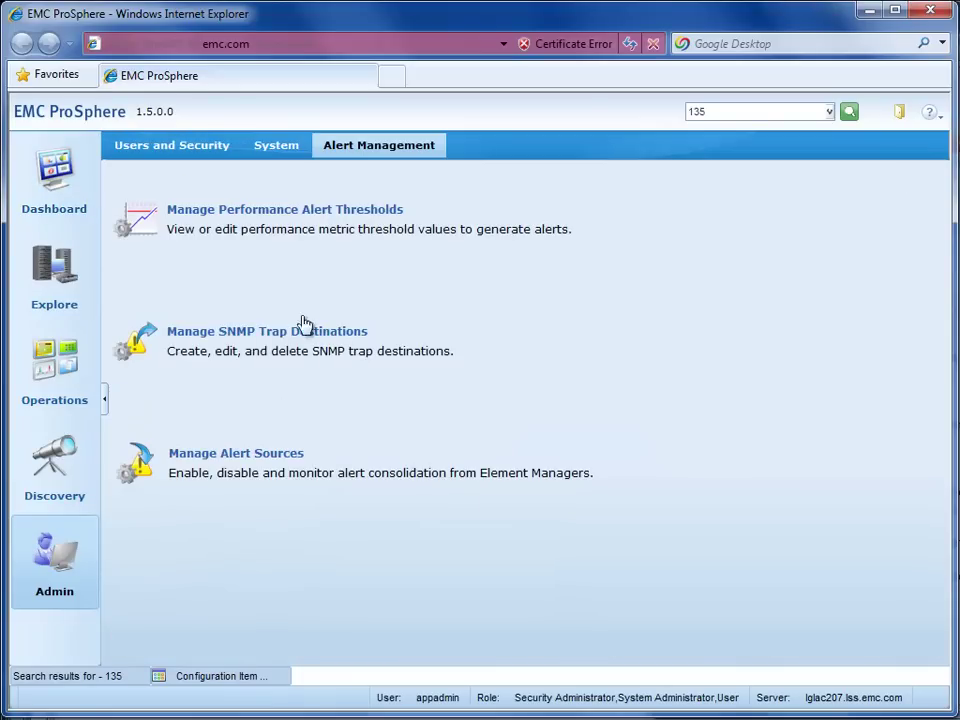
click(292, 210)
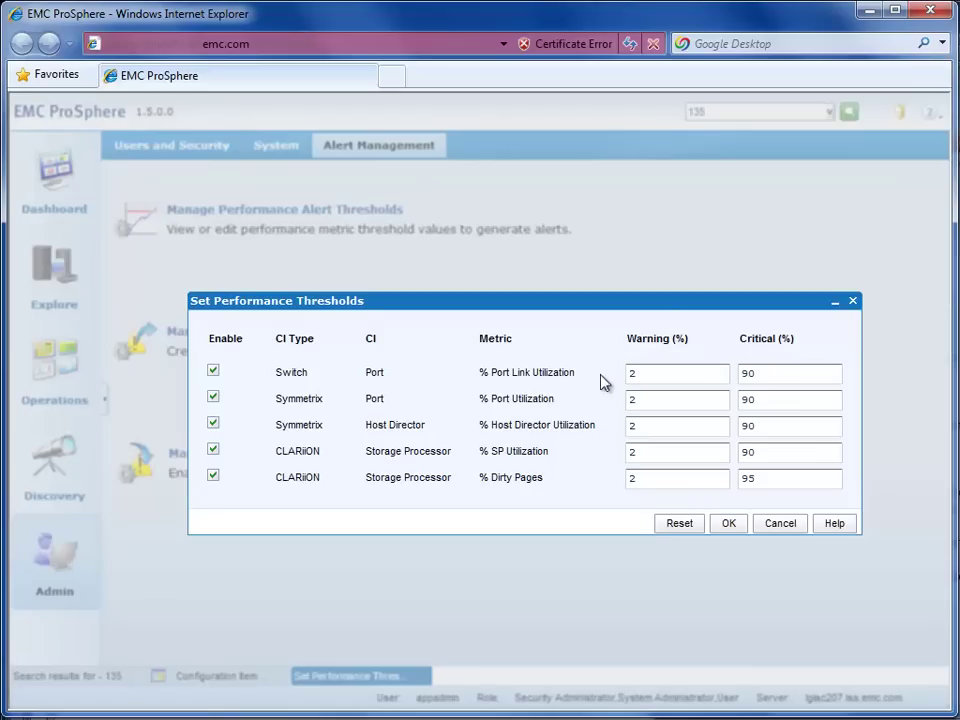
Cancel the performance thresholds without saving and show the All Alerts list of 25 alerts.
click(788, 524)
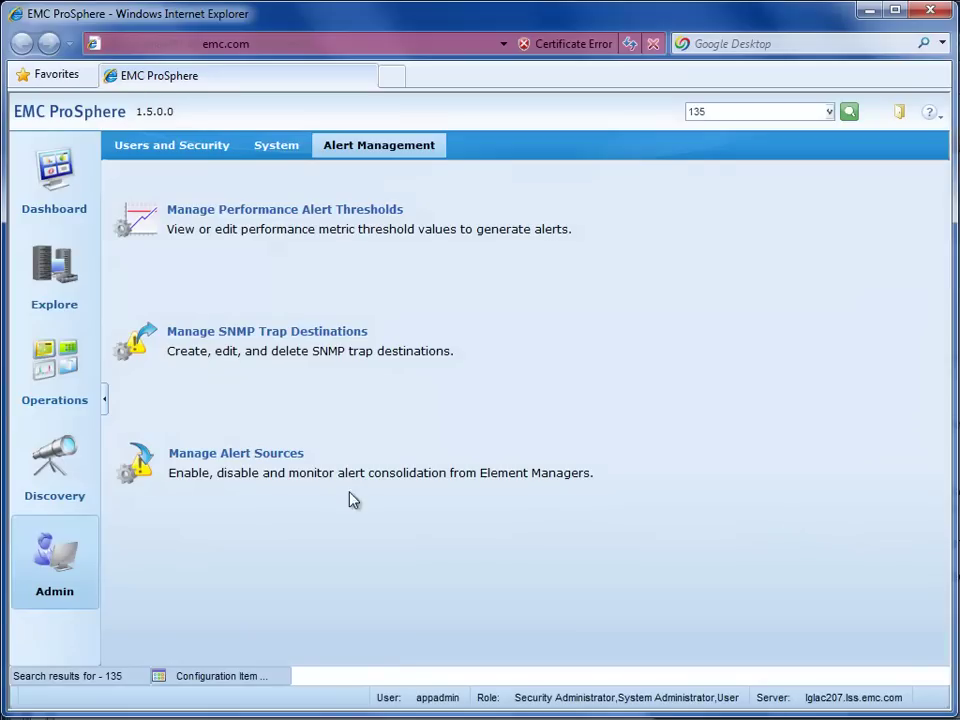
click(57, 373)
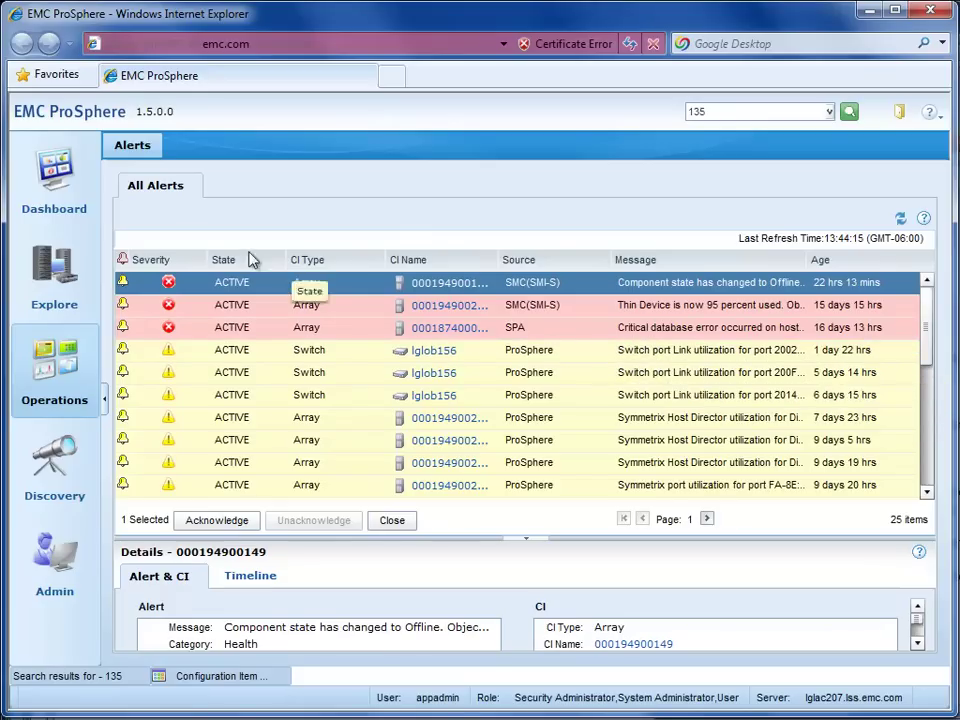
Return to the Capacity dashboard and read the raw, usable and used-by-purpose pie chart values.
click(70, 180)
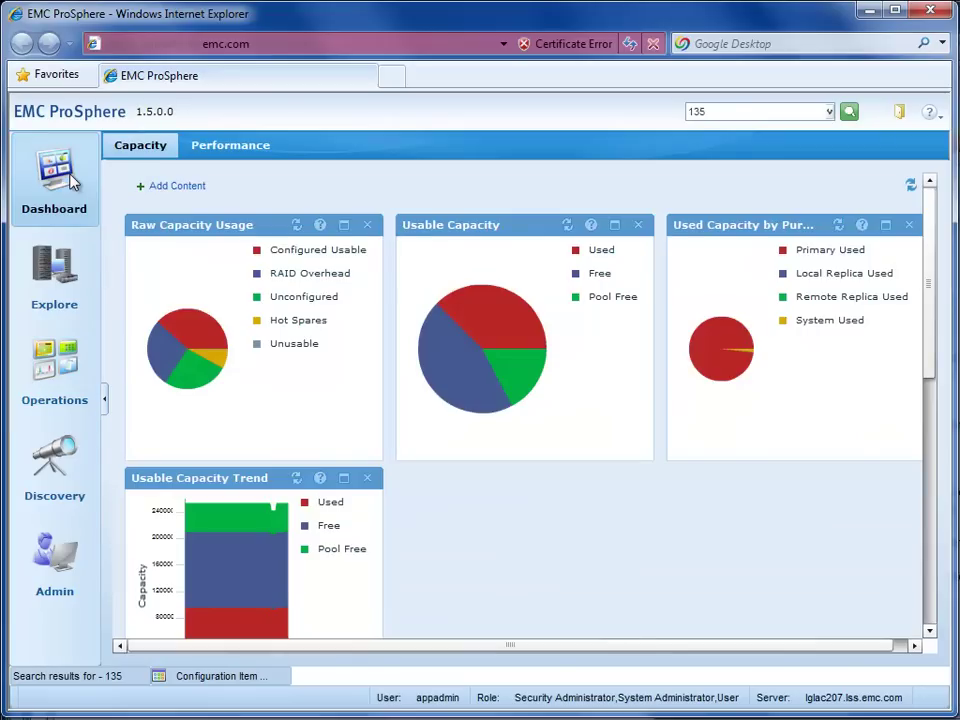
mouse_move(70, 180)
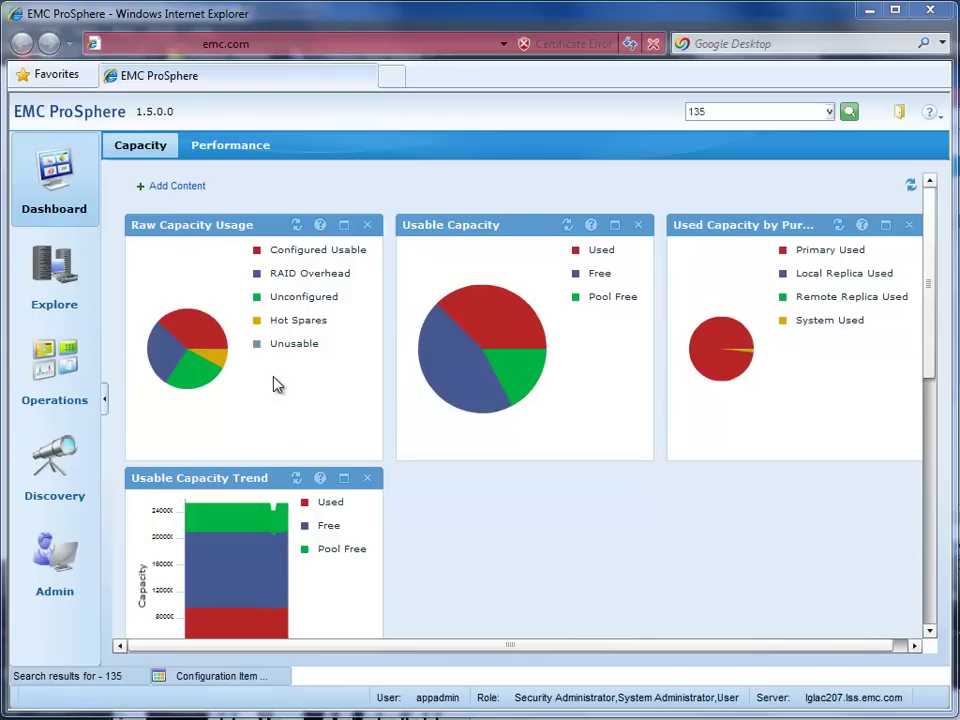
mouse_move(498, 317)
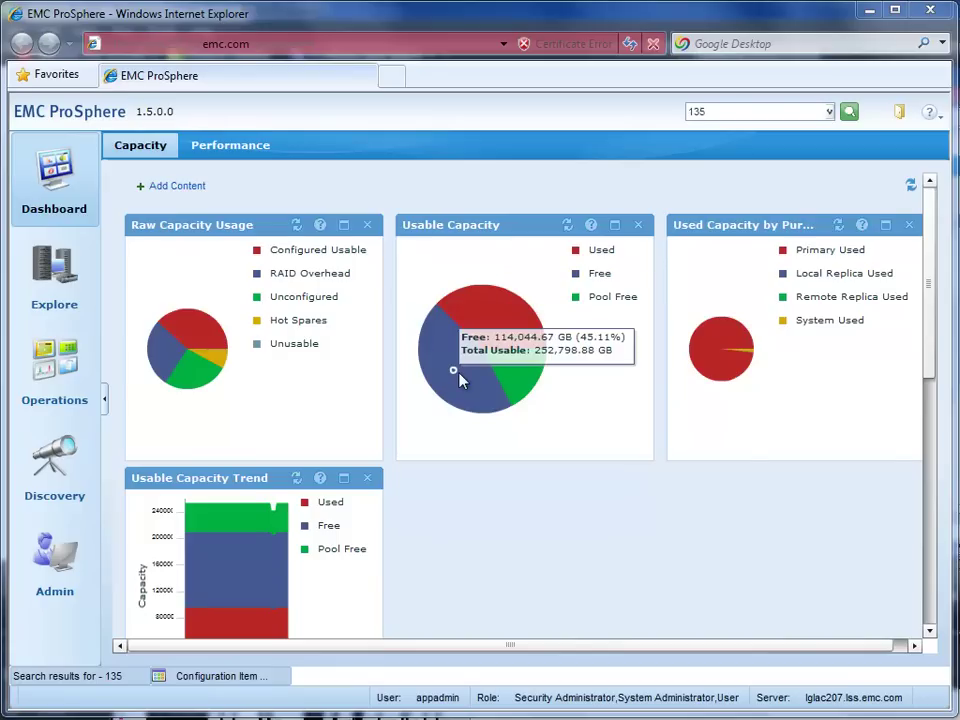
mouse_move(712, 358)
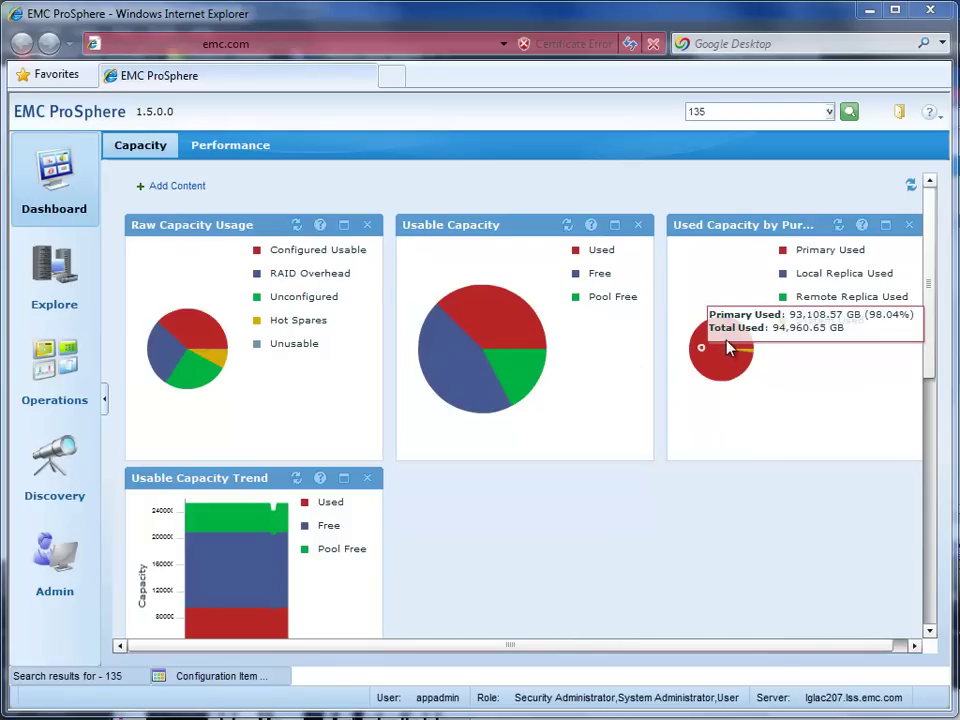
mouse_move(225, 536)
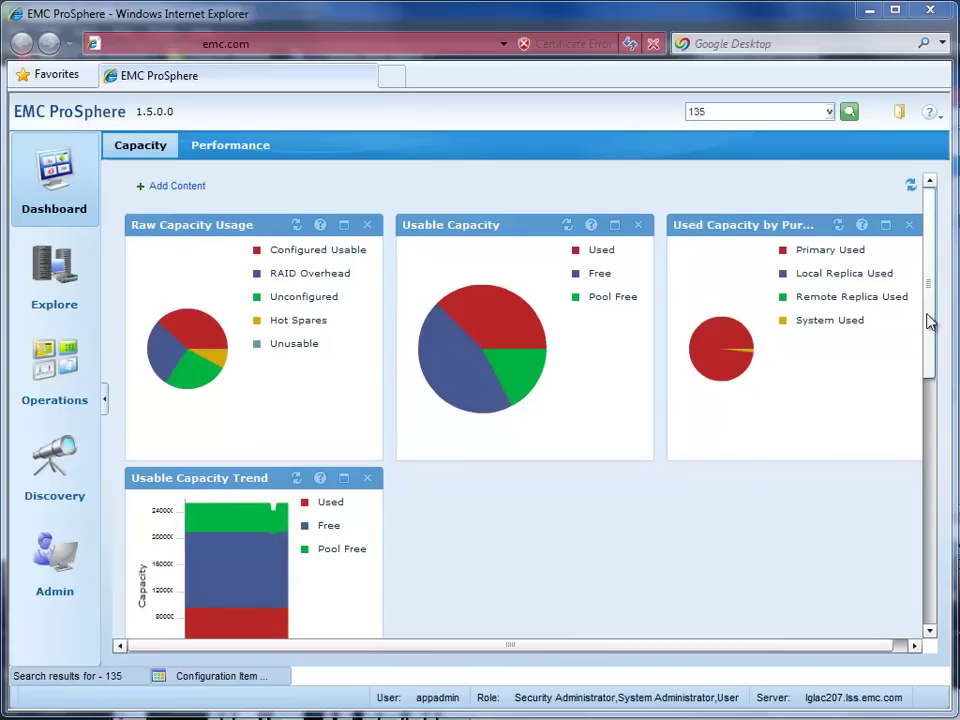
drag(928, 321, 926, 556)
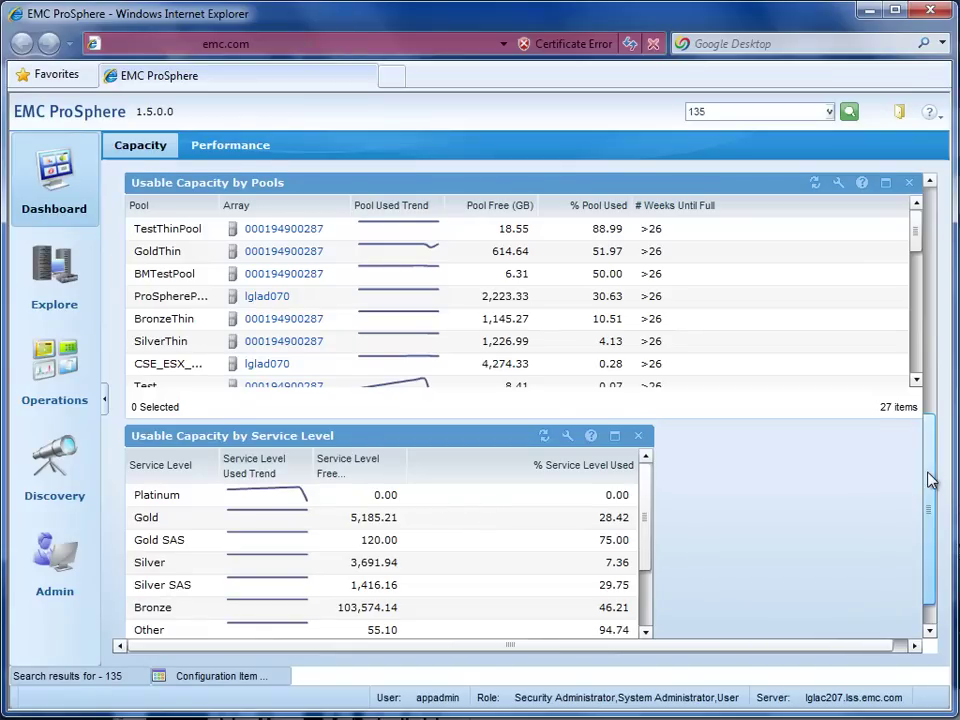
scroll(927, 477, up, 5)
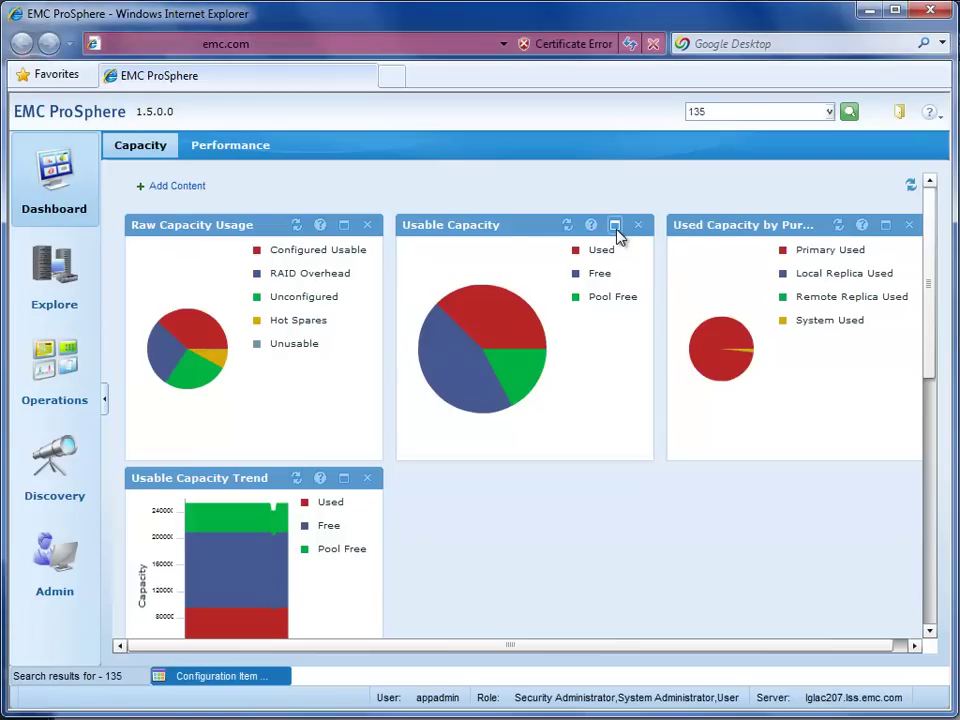
click(616, 230)
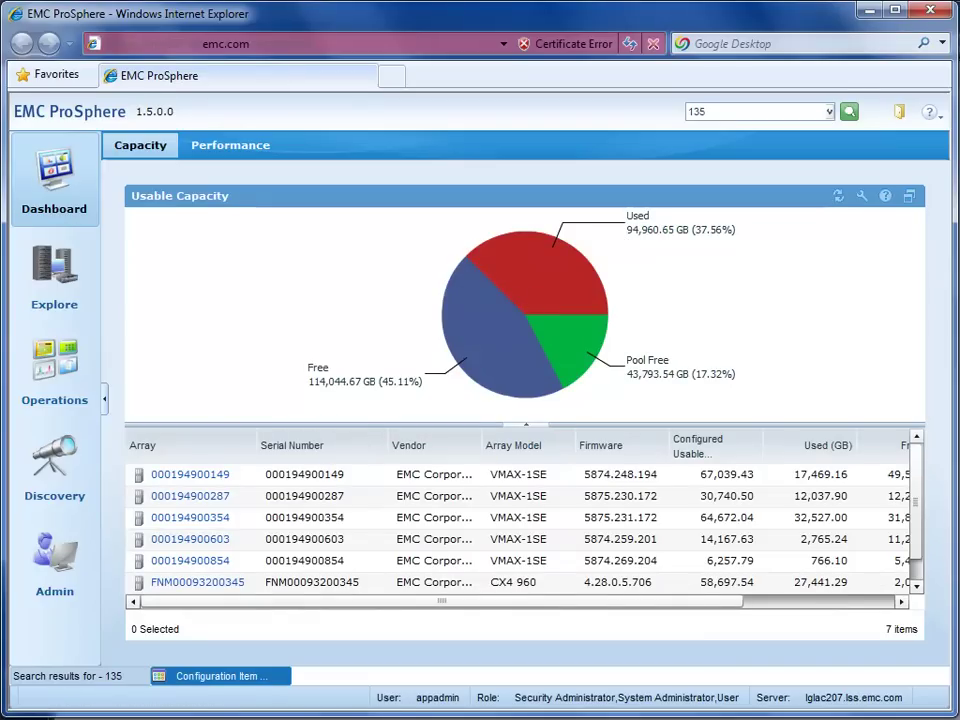
click(213, 496)
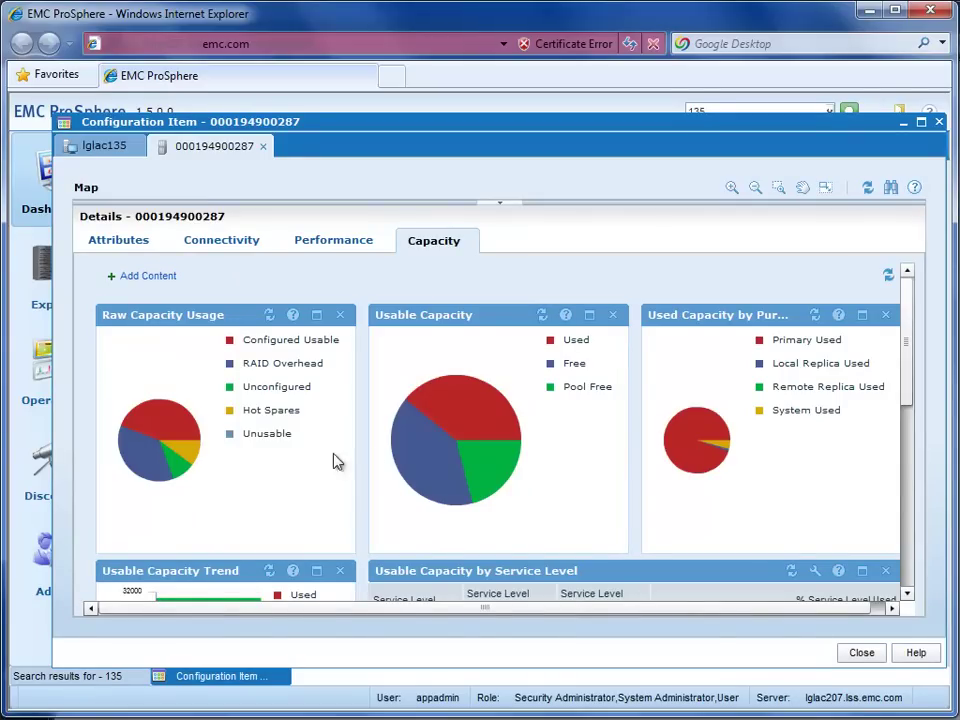
mouse_move(537, 476)
drag(908, 337, 909, 505)
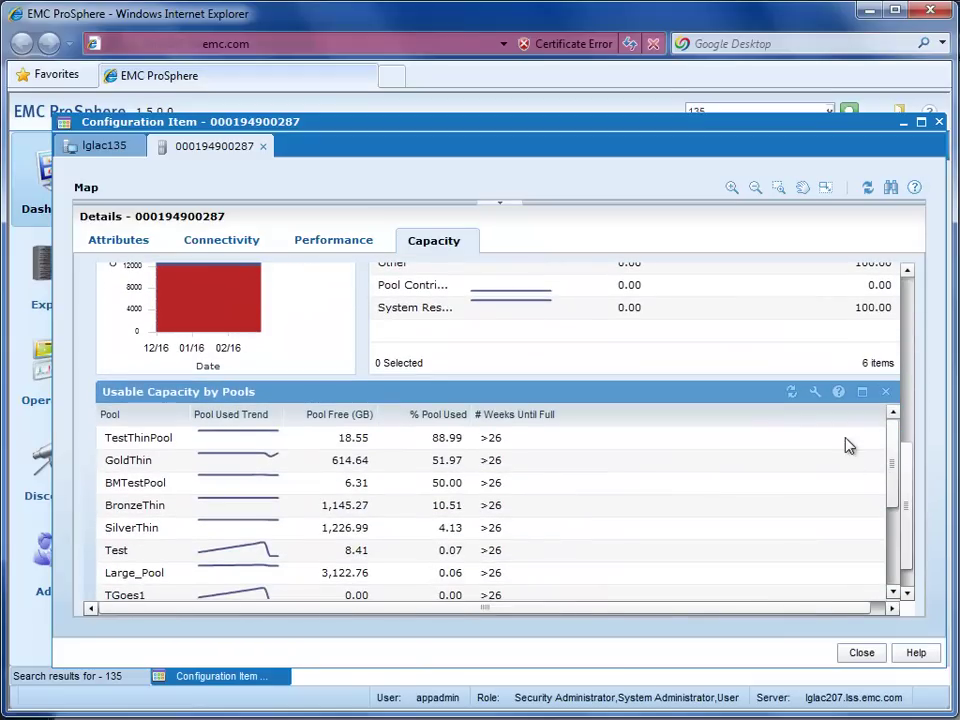
click(862, 392)
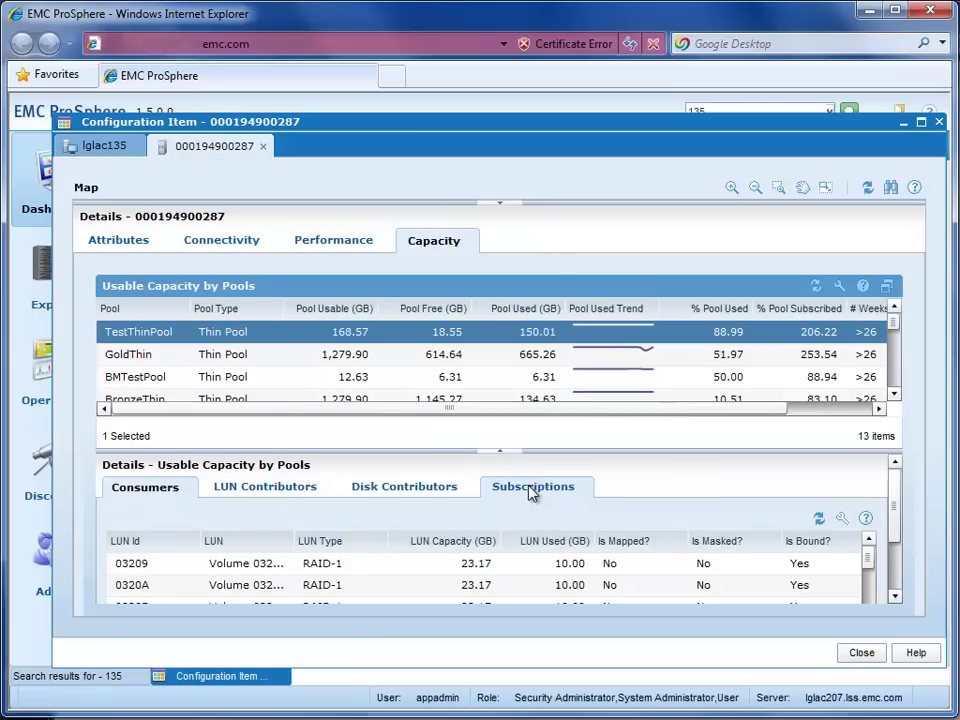
click(904, 124)
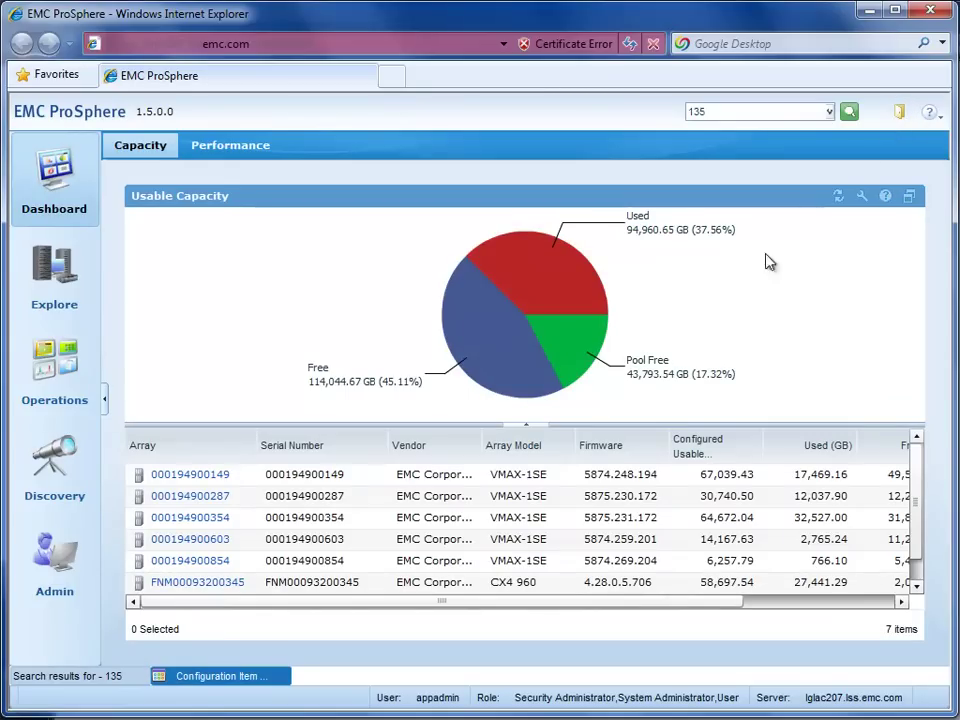
Restore the maximized Usable Capacity panel so all four Capacity chart panels show again.
click(909, 196)
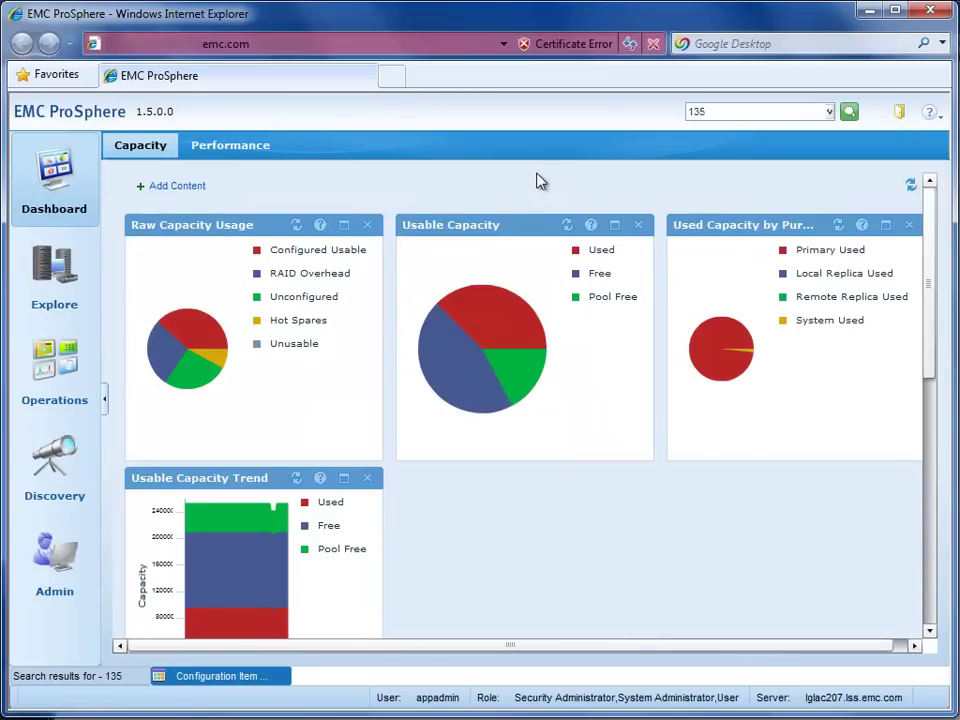